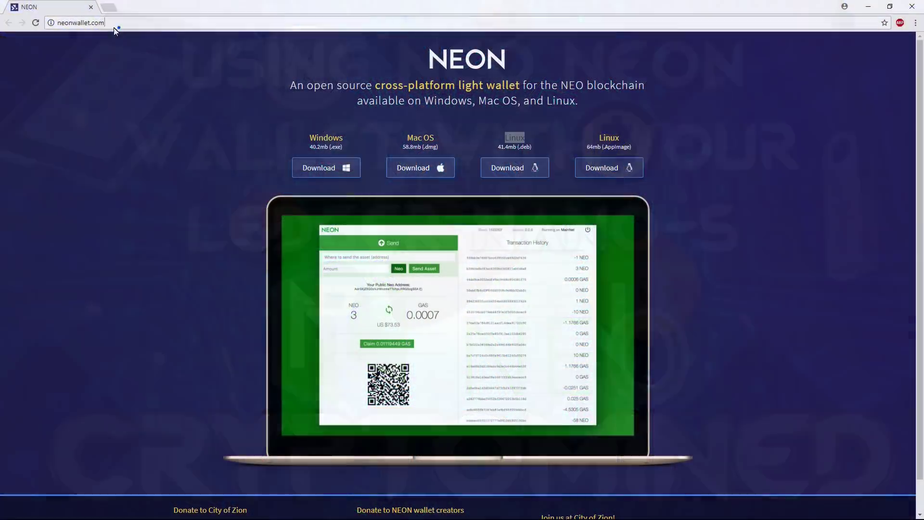
Review the Neon download labels, then run Neon.Setup.0.0.7.Windows past the security warning.
left_click(92, 27)
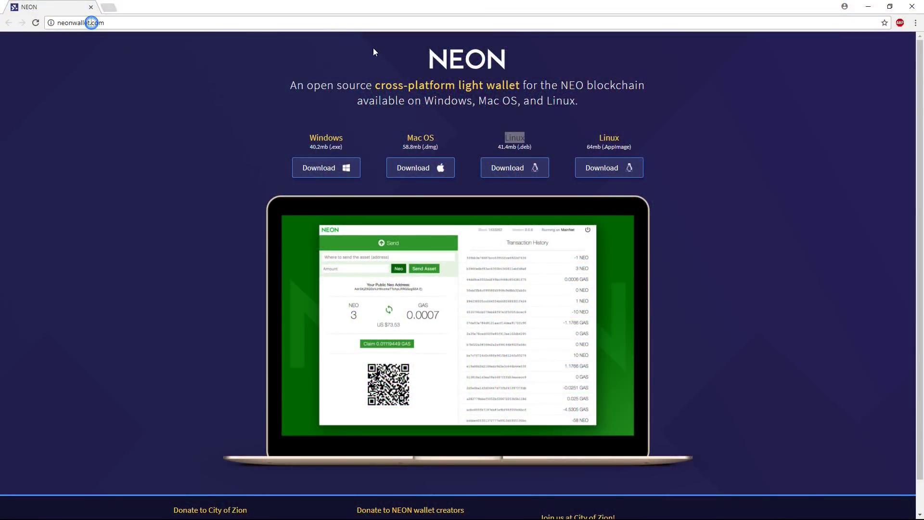
triple_click(565, 88)
left_click(597, 93)
left_click_drag(408, 139, 462, 139)
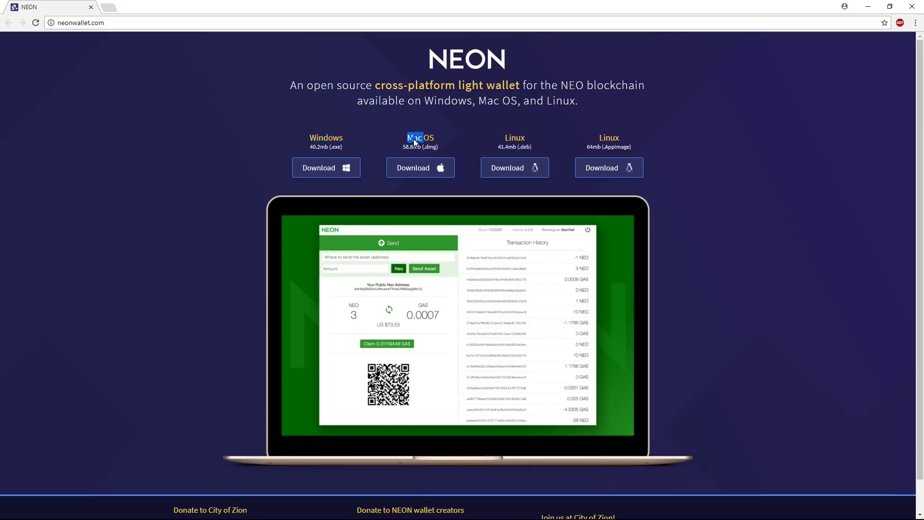
double_click(511, 138)
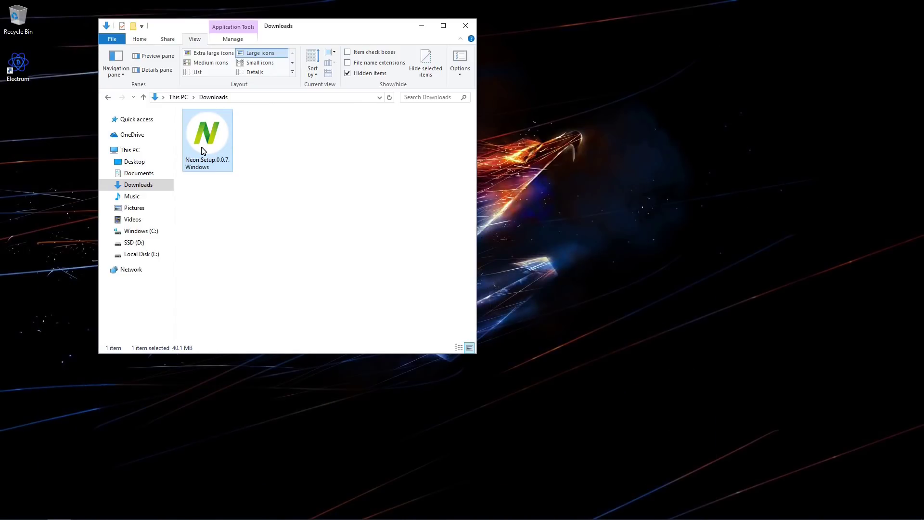
double_click(201, 150)
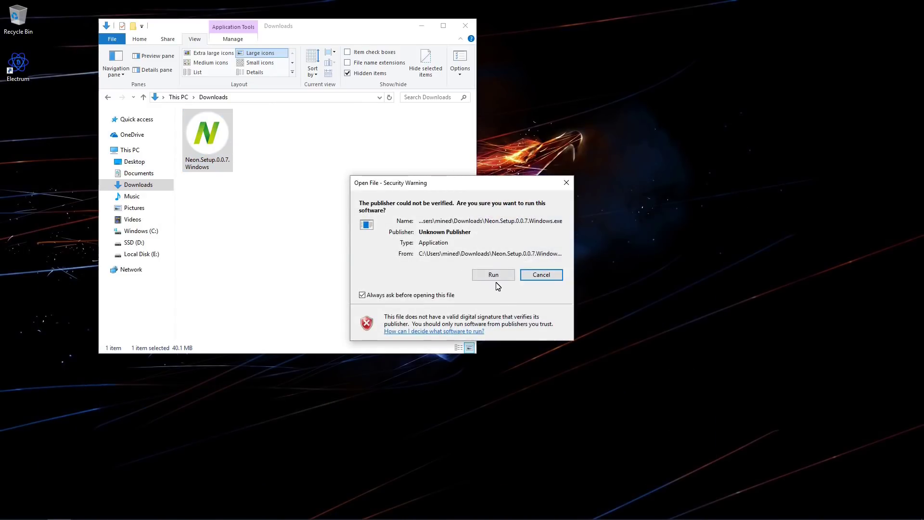
left_click(497, 279)
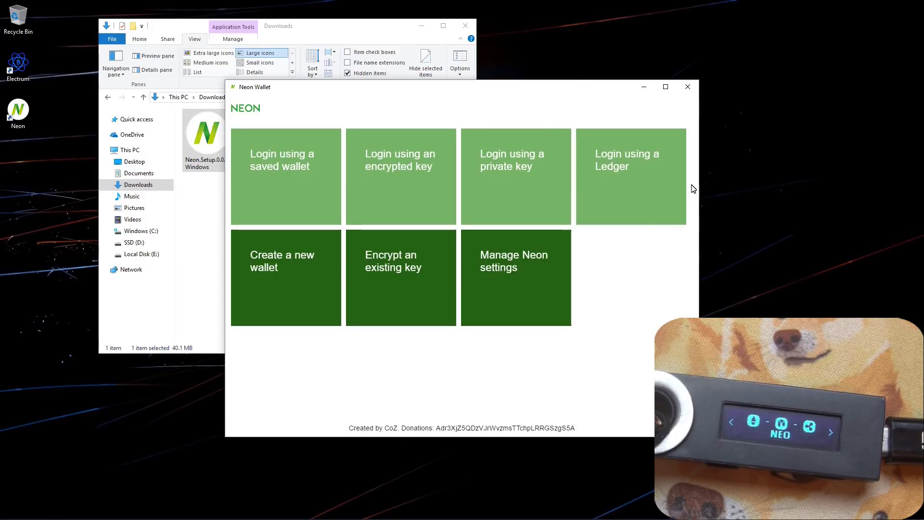
Log in via the Ledger tile using the connected Ledger Nano S.
left_click(639, 183)
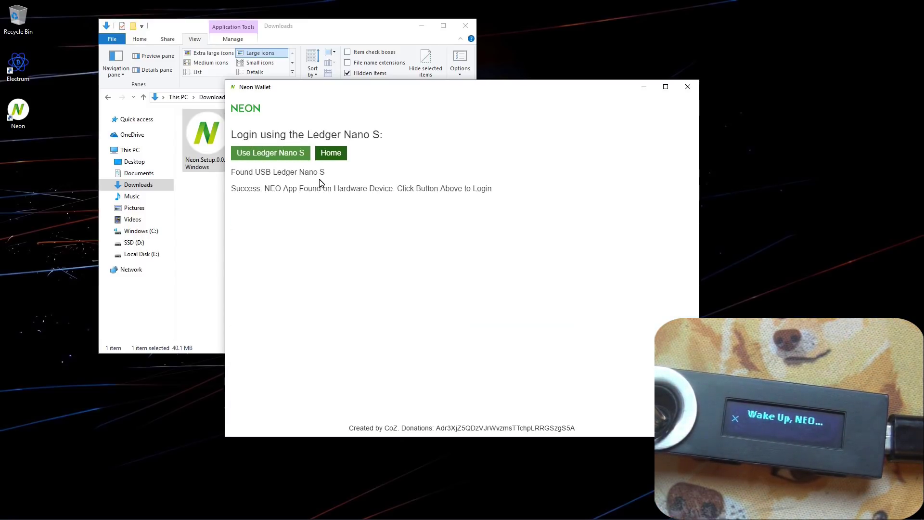
left_click(269, 156)
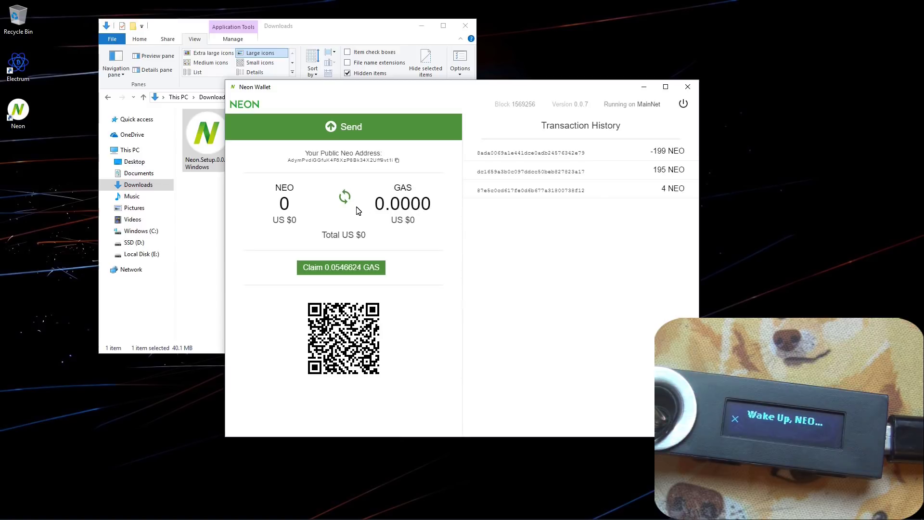
Claim the 0.0546624 GAS, select the public Neo address, and open Send.
left_click(353, 269)
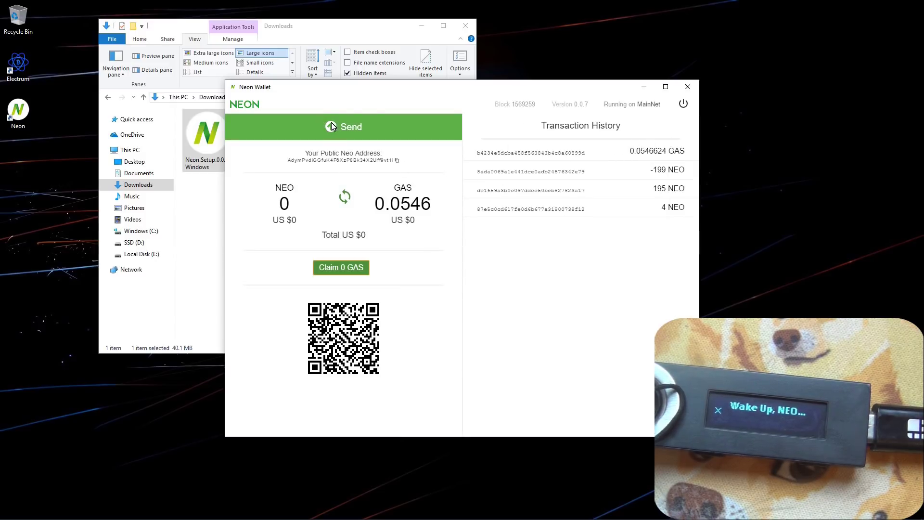
double_click(343, 161)
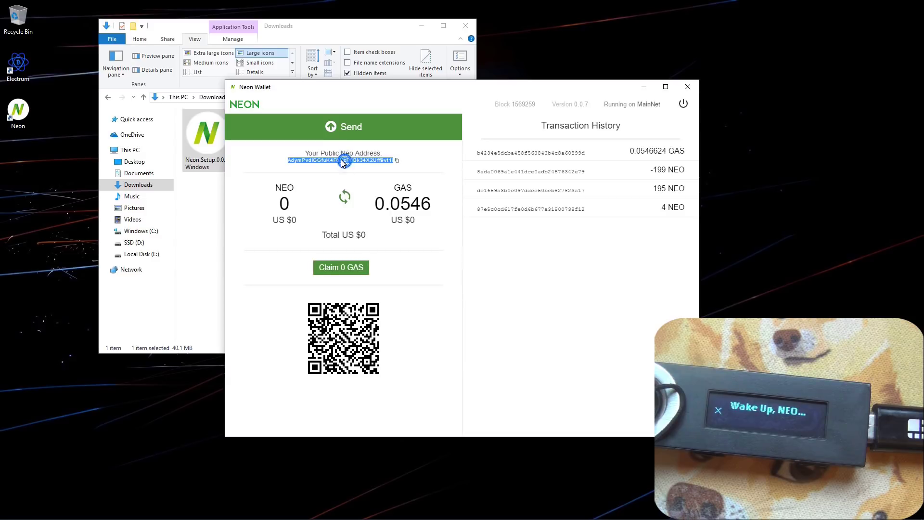
left_click(342, 116)
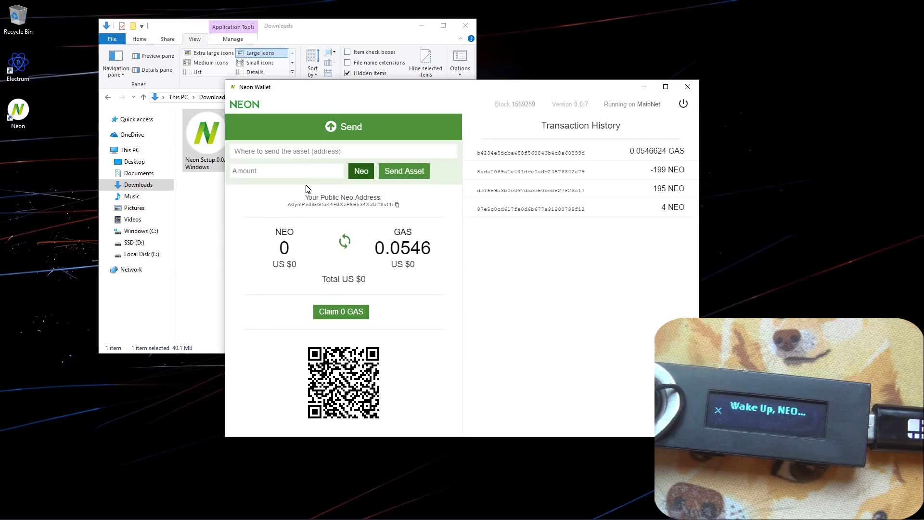
left_click(296, 173)
left_click(306, 152)
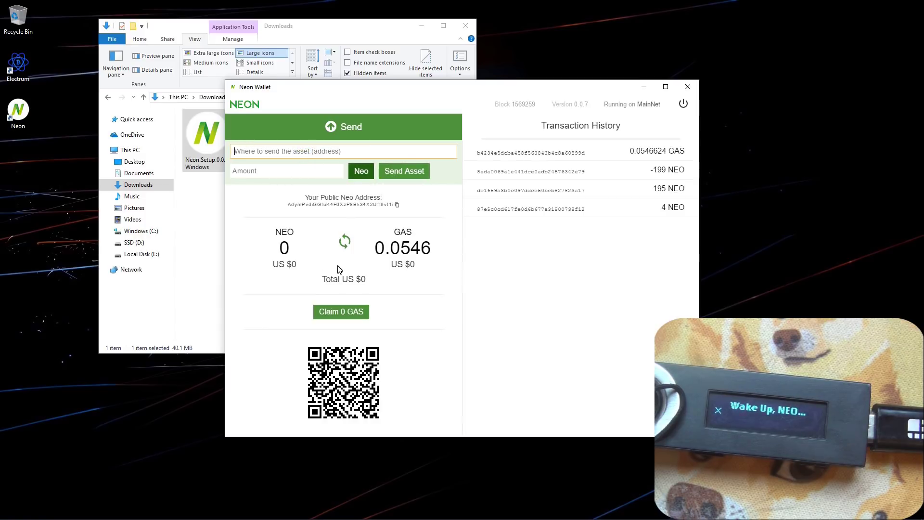
left_click(344, 242)
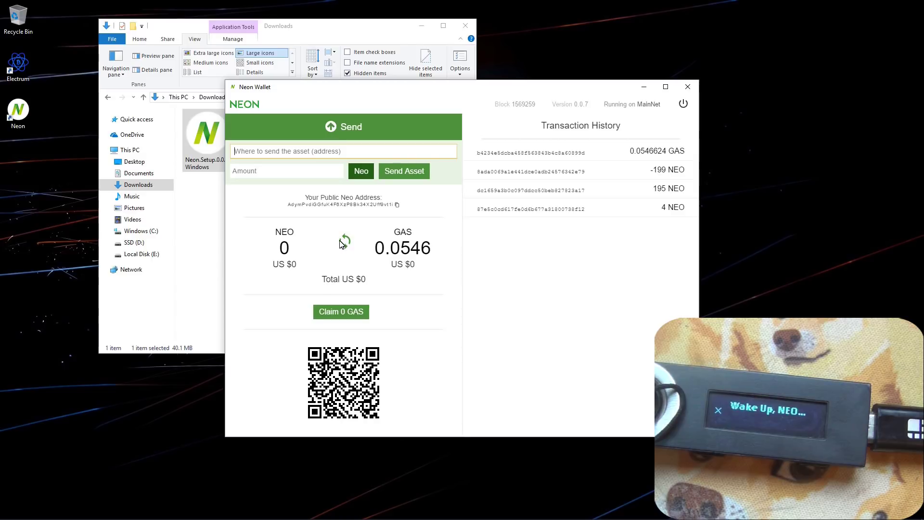